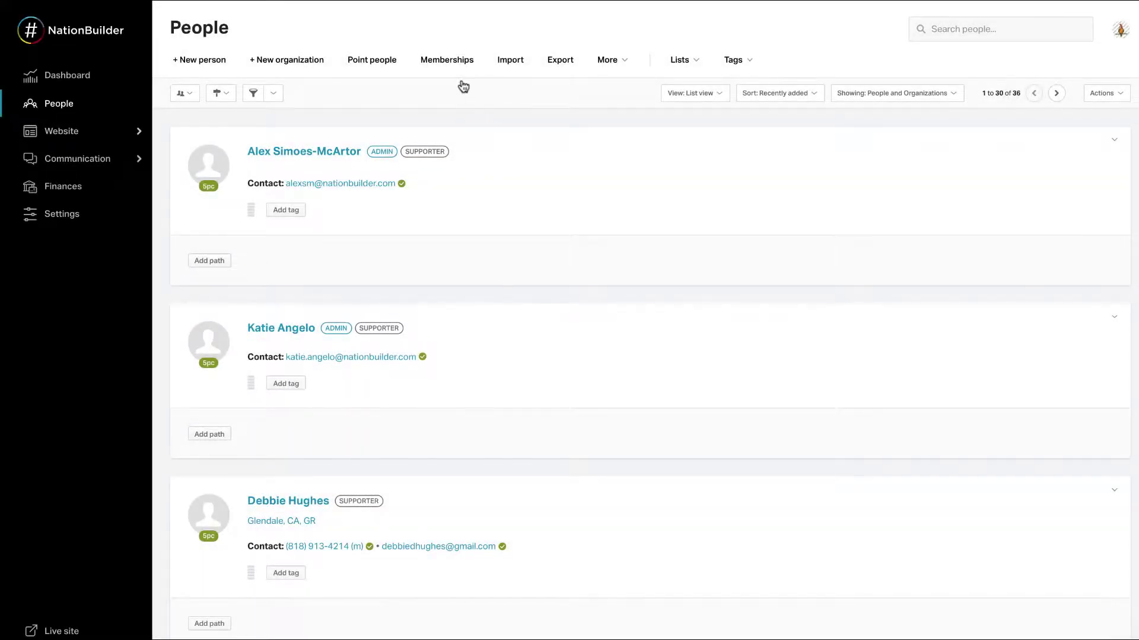
# - Create a new membership type from Memberships and enter 'Platinum' as its name
pyautogui.click(454, 71)
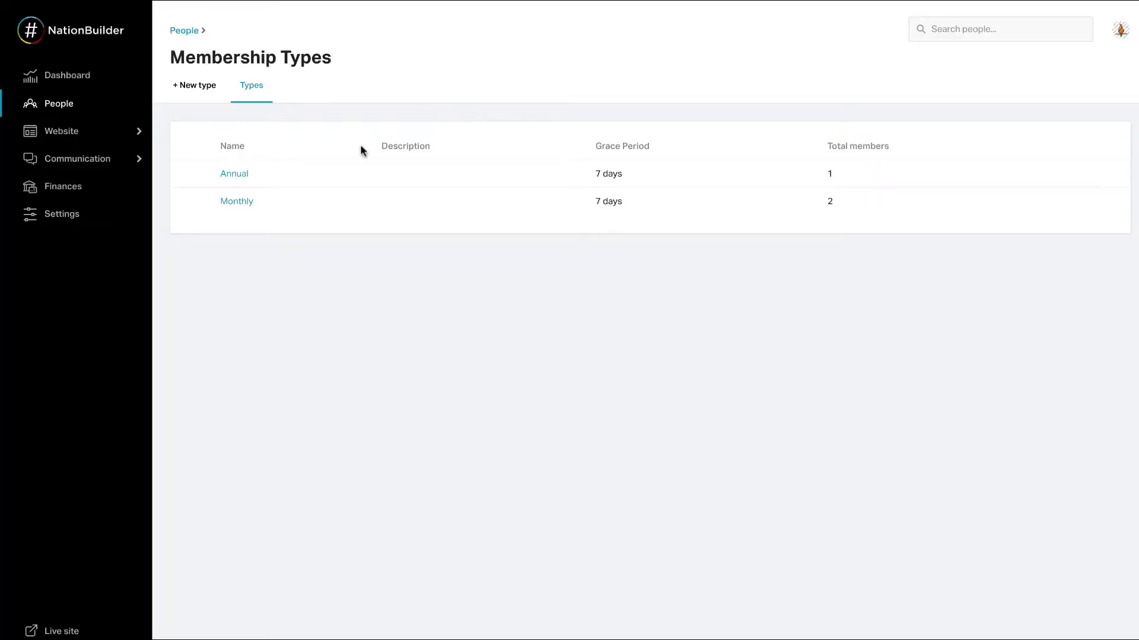
pyautogui.click(196, 101)
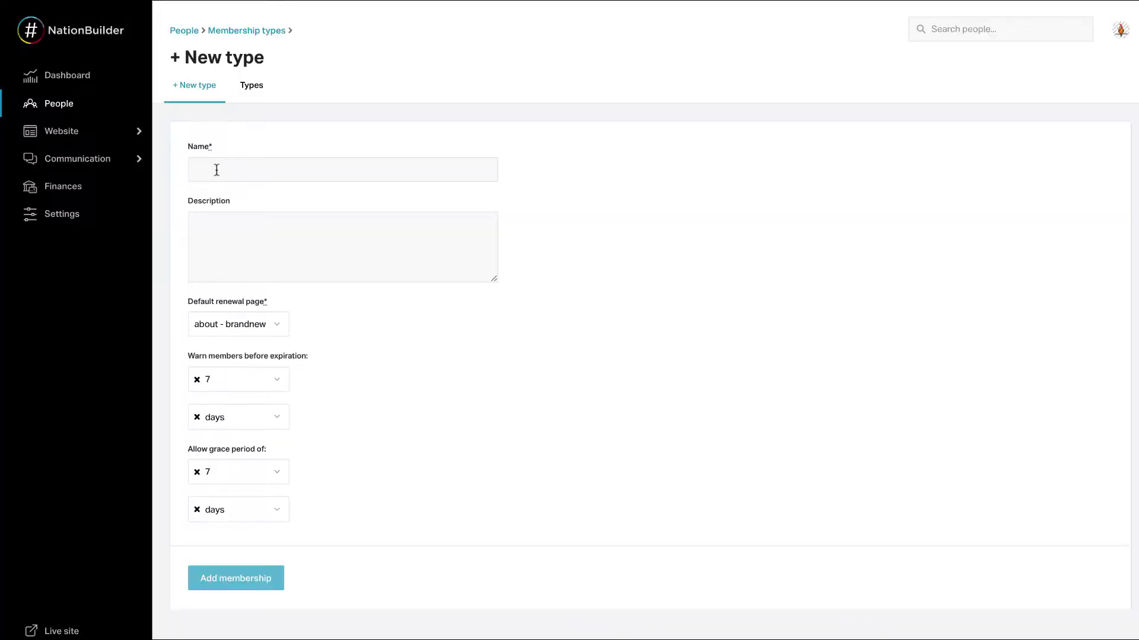
pyautogui.click(217, 170)
pyautogui.write('Platinum')
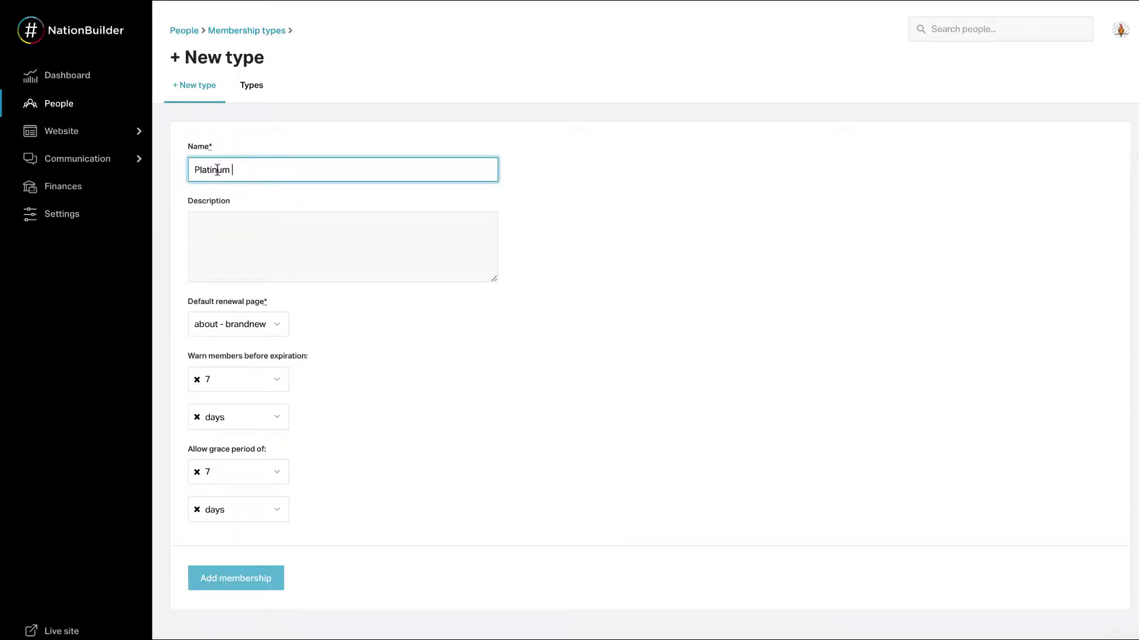
pyautogui.click(235, 221)
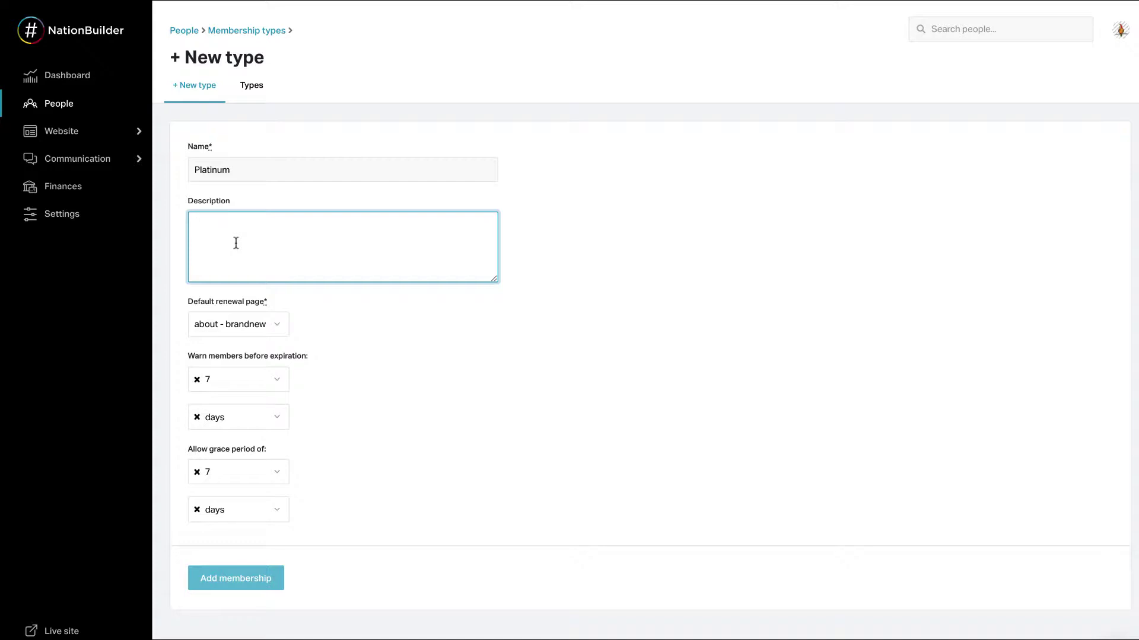
# - Choose donate - brandnew as Platinum's default renewal page
pyautogui.click(250, 325)
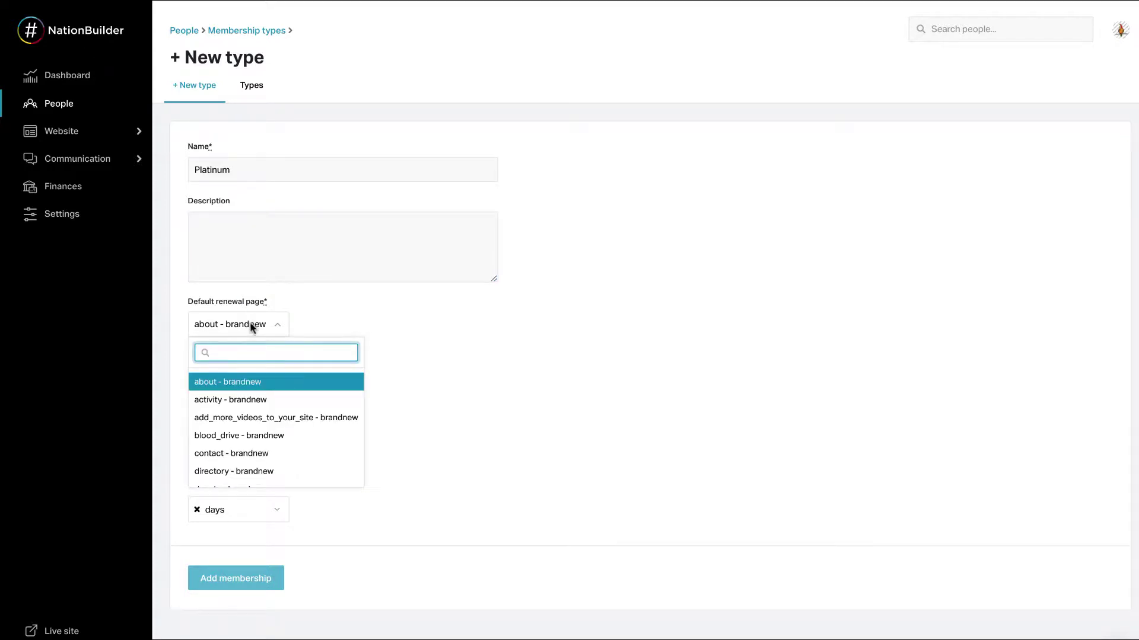
pyautogui.scroll(-2, 256, 440)
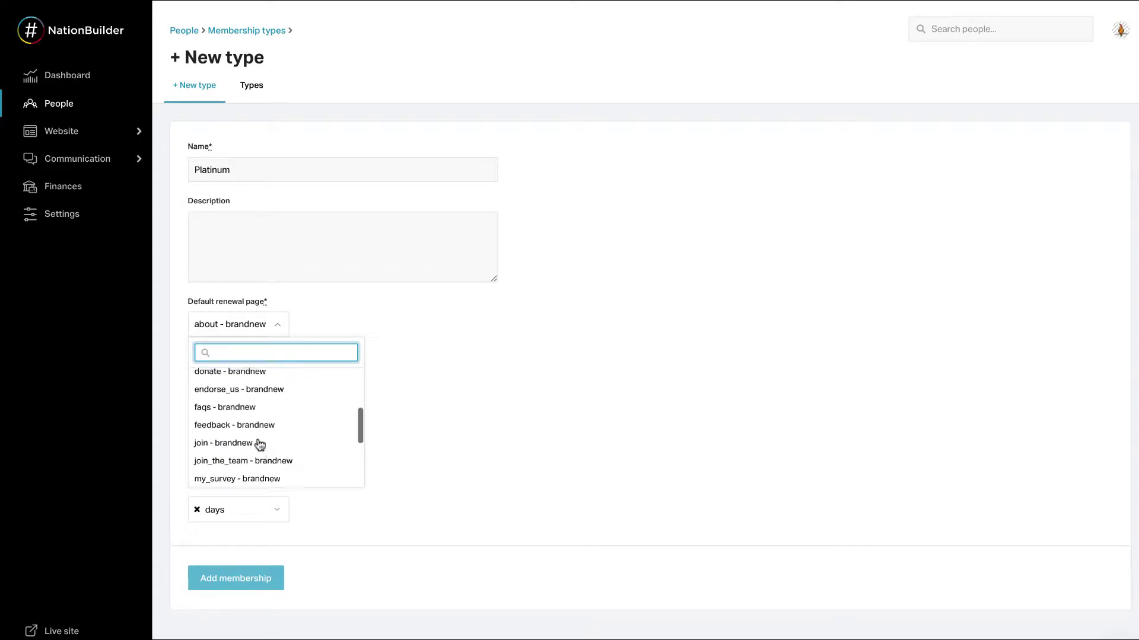
pyautogui.scroll(-1, 261, 444)
pyautogui.scroll(1, 261, 444)
pyautogui.click(254, 379)
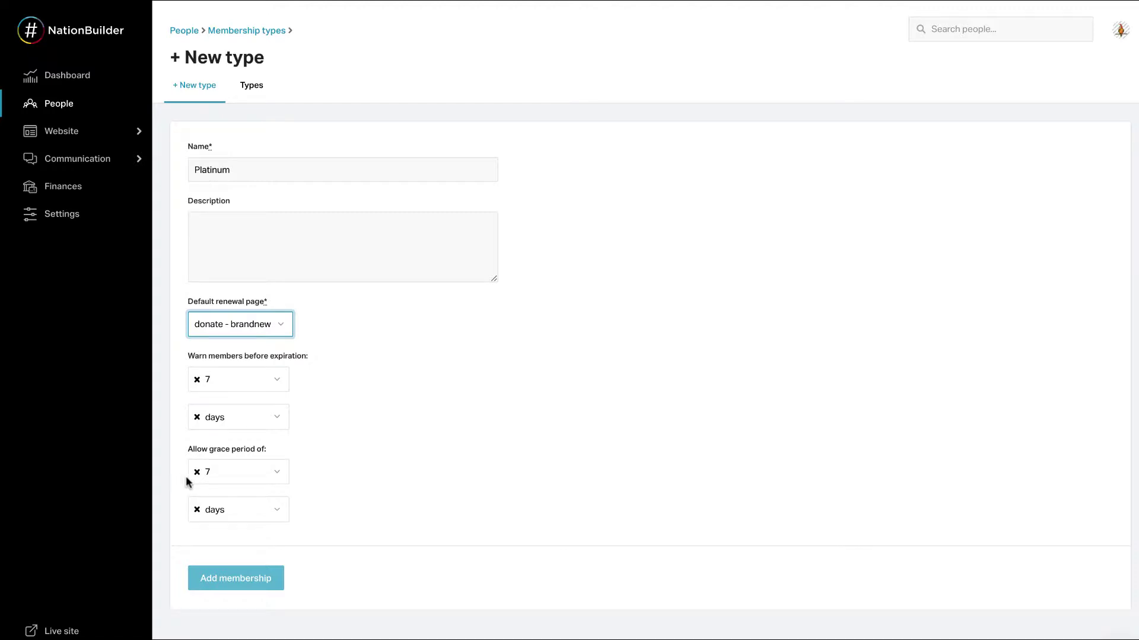
# - Clear the 7-day grace period fields and save Platinum with Add membership
pyautogui.click(197, 472)
pyautogui.click(198, 511)
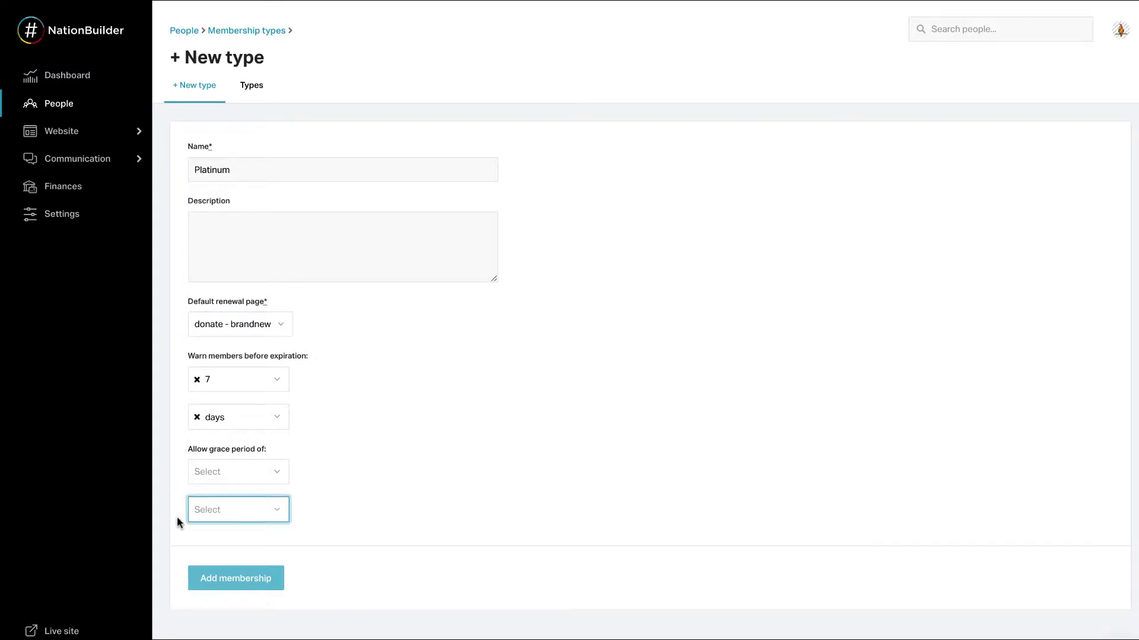
pyautogui.click(179, 520)
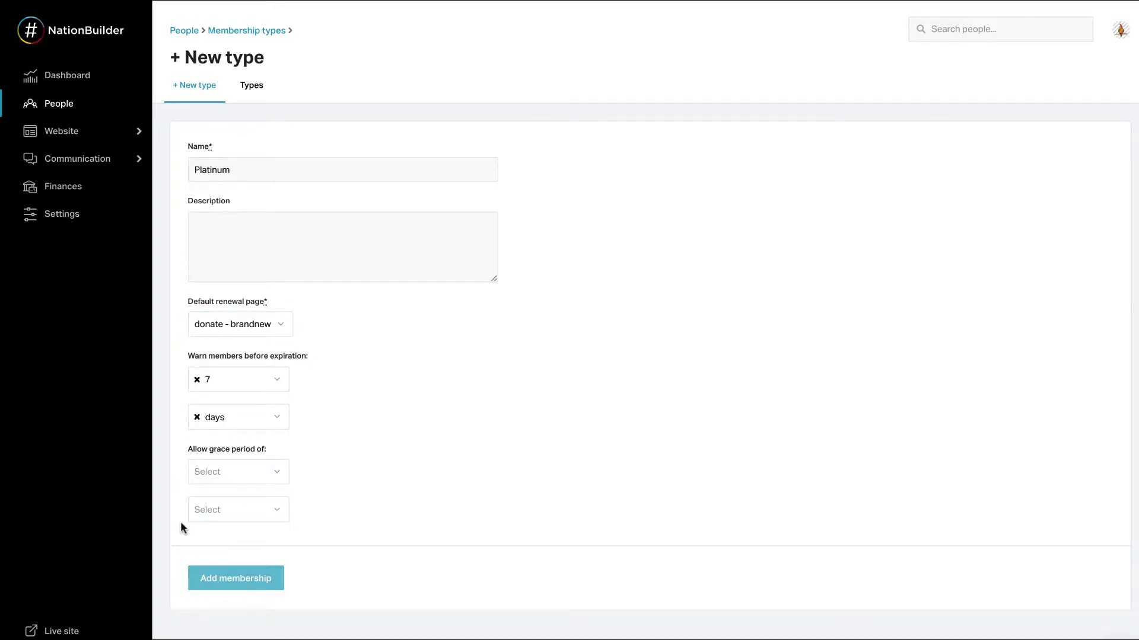
pyautogui.click(223, 586)
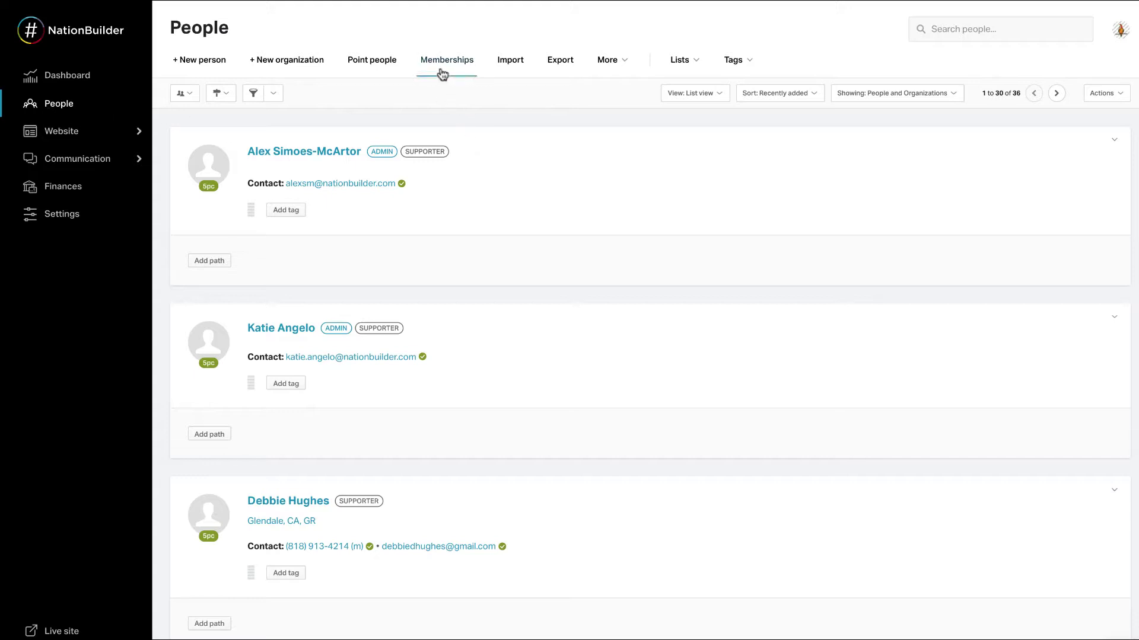
# - View Platinum's Expired autoresponse, then turn off automatic sending of the Failed payment email
pyautogui.click(441, 70)
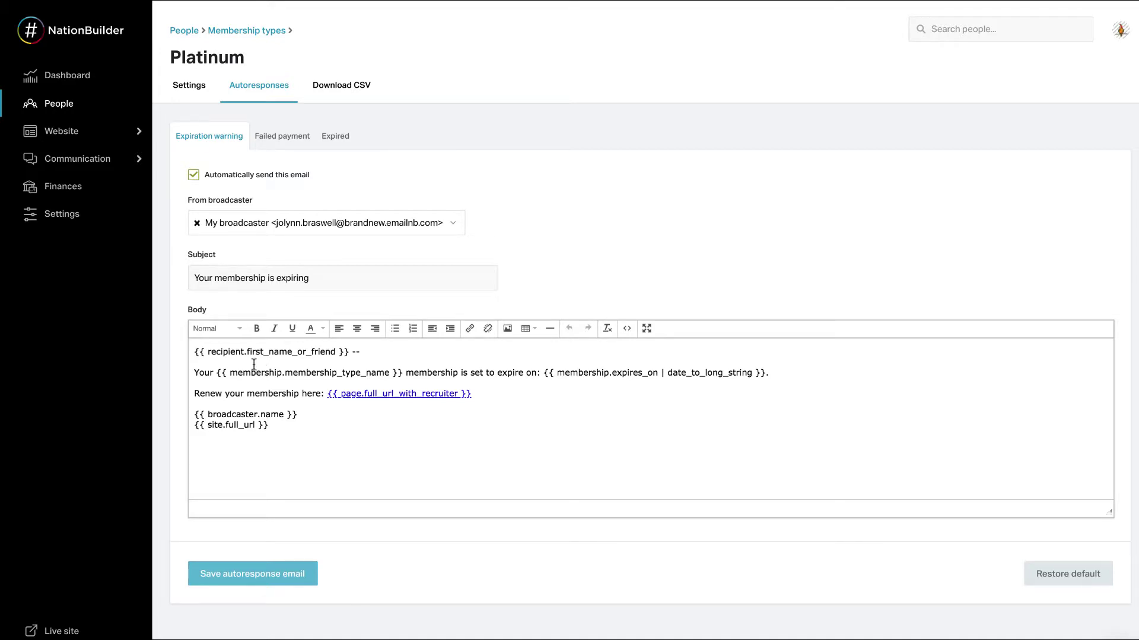
pyautogui.click(336, 143)
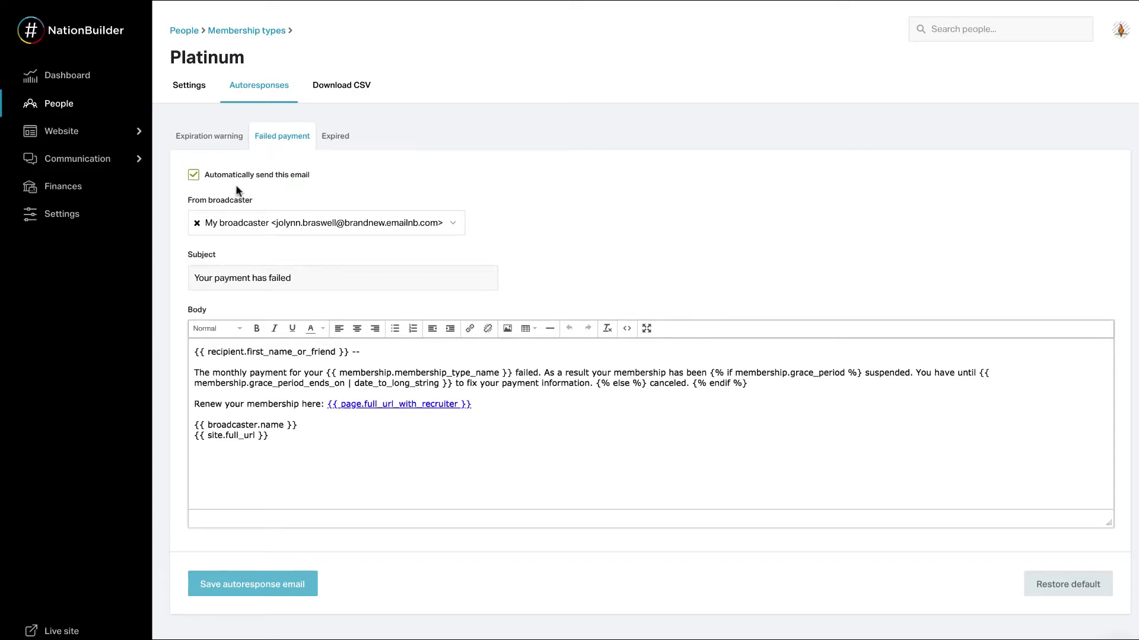
pyautogui.click(193, 175)
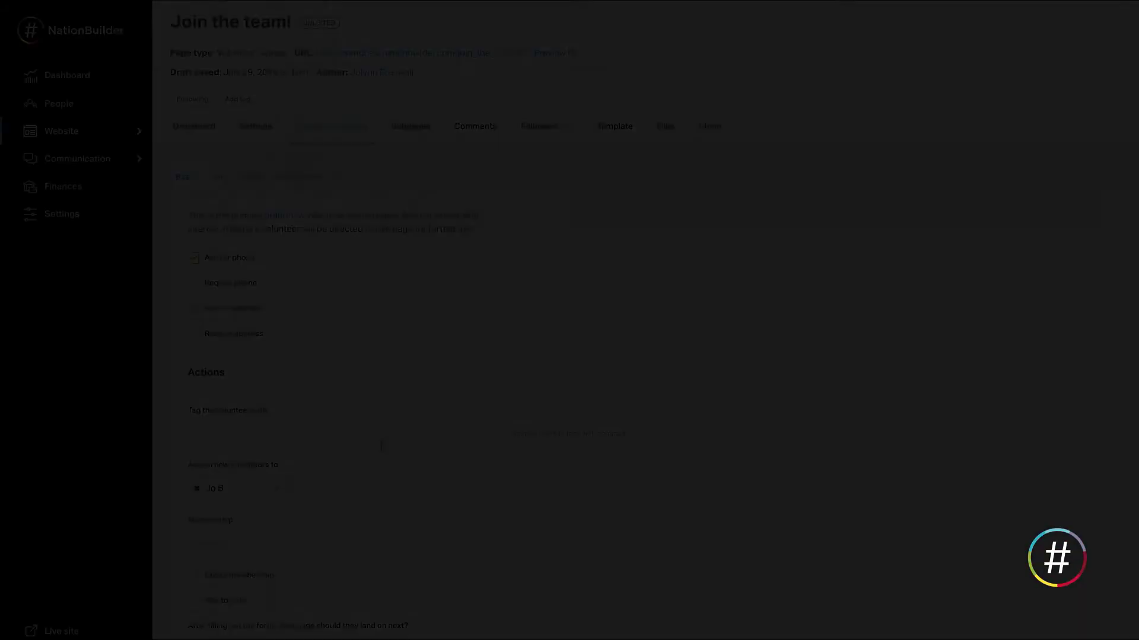
# - Make the Join the team volunteer page expire membership after 7 days
pyautogui.scroll(-2, 369, 506)
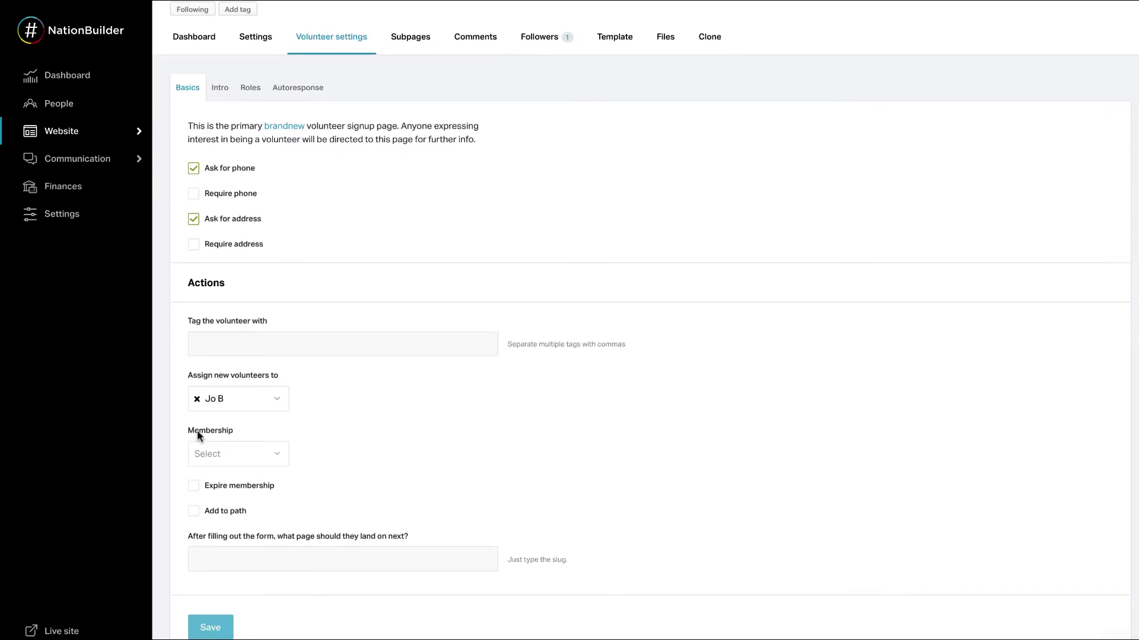
pyautogui.click(193, 487)
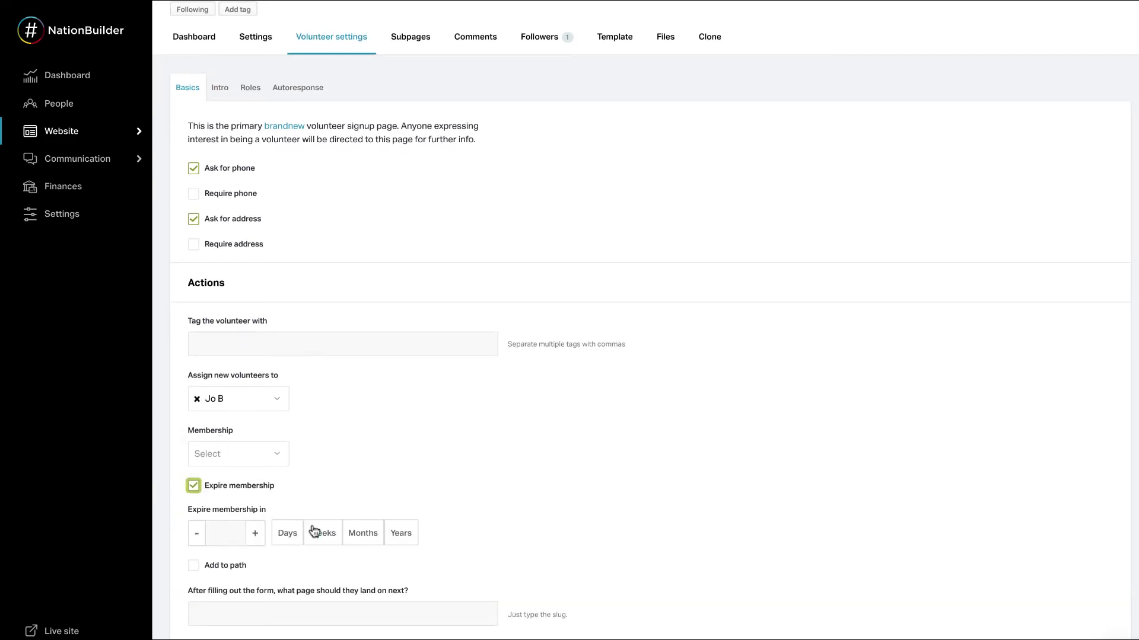
pyautogui.scroll(-1, 316, 531)
pyautogui.click(224, 493)
pyautogui.write('7')
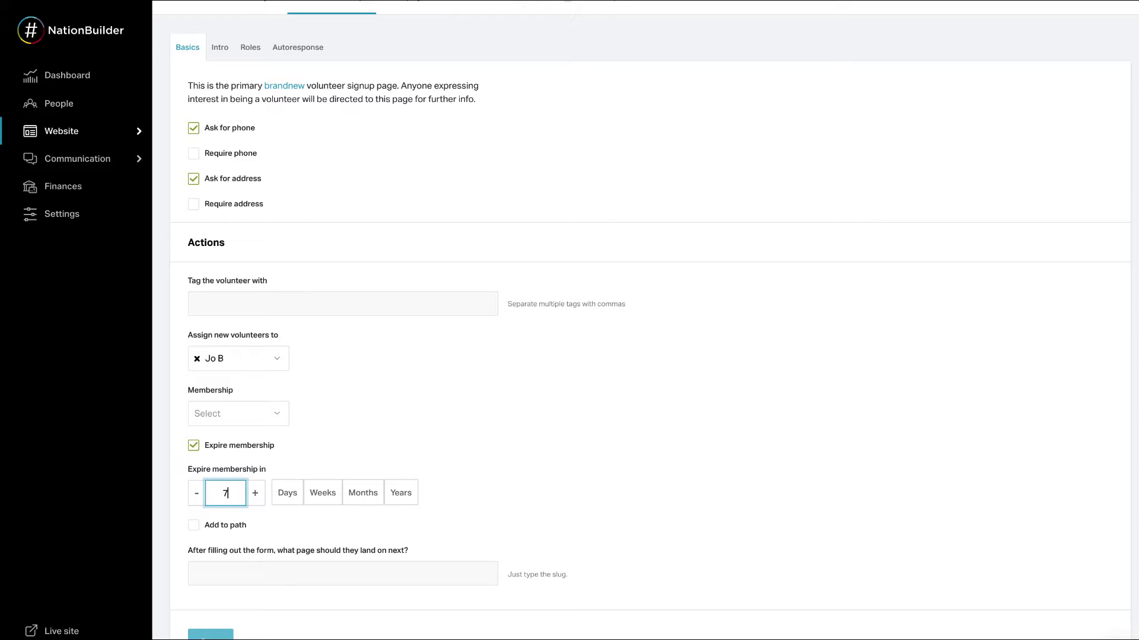
pyautogui.click(288, 495)
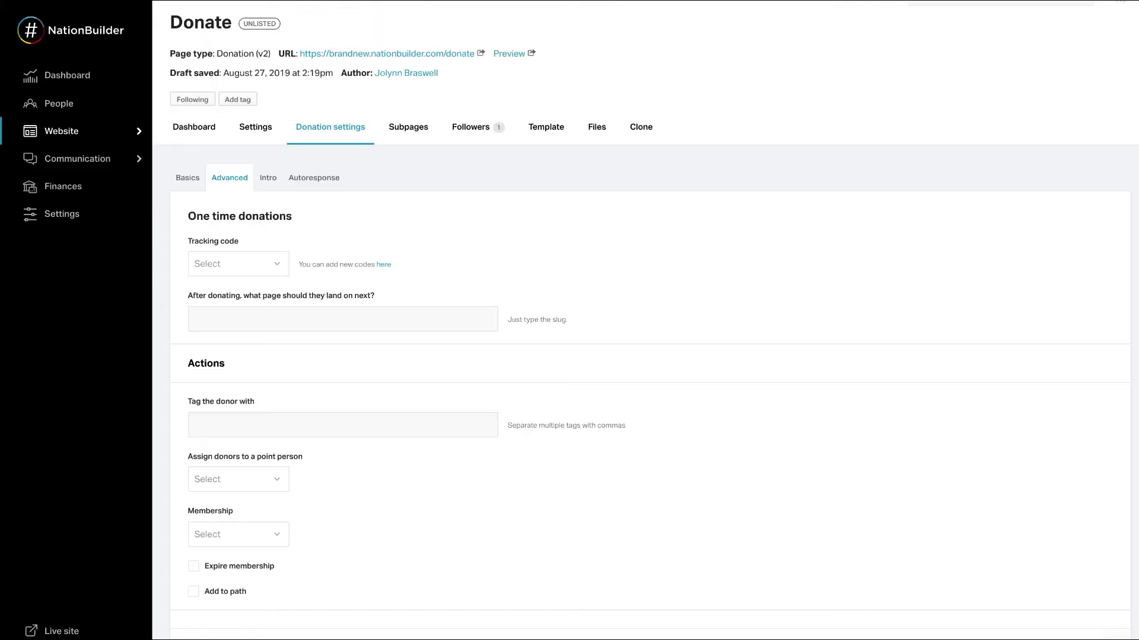
# - Set the Donate page's Advanced membership option to Annual
pyautogui.scroll(-1, 339, 236)
pyautogui.scroll(-1, 339, 236)
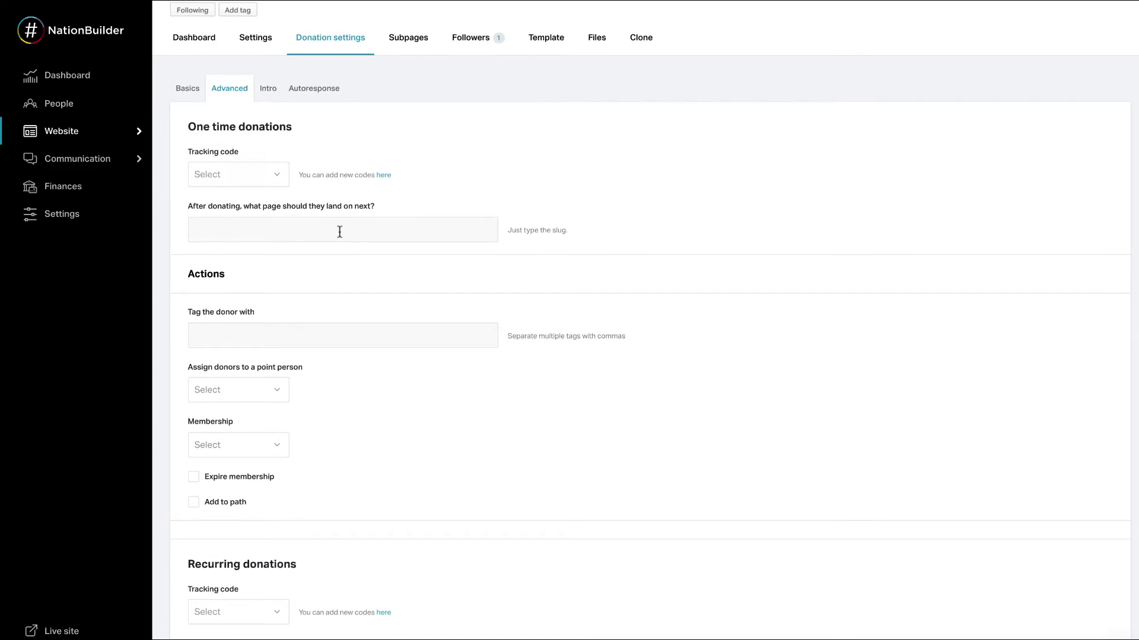
pyautogui.click(269, 453)
pyautogui.click(261, 489)
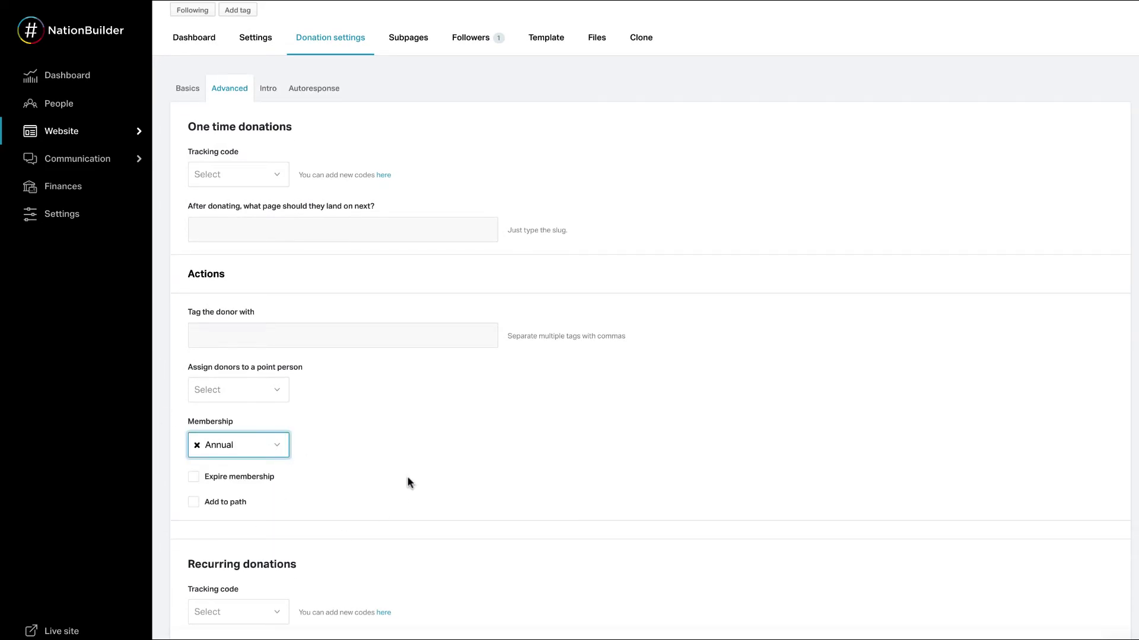
pyautogui.scroll(-1, 383, 491)
pyautogui.scroll(1, 384, 491)
pyautogui.scroll(1, 383, 490)
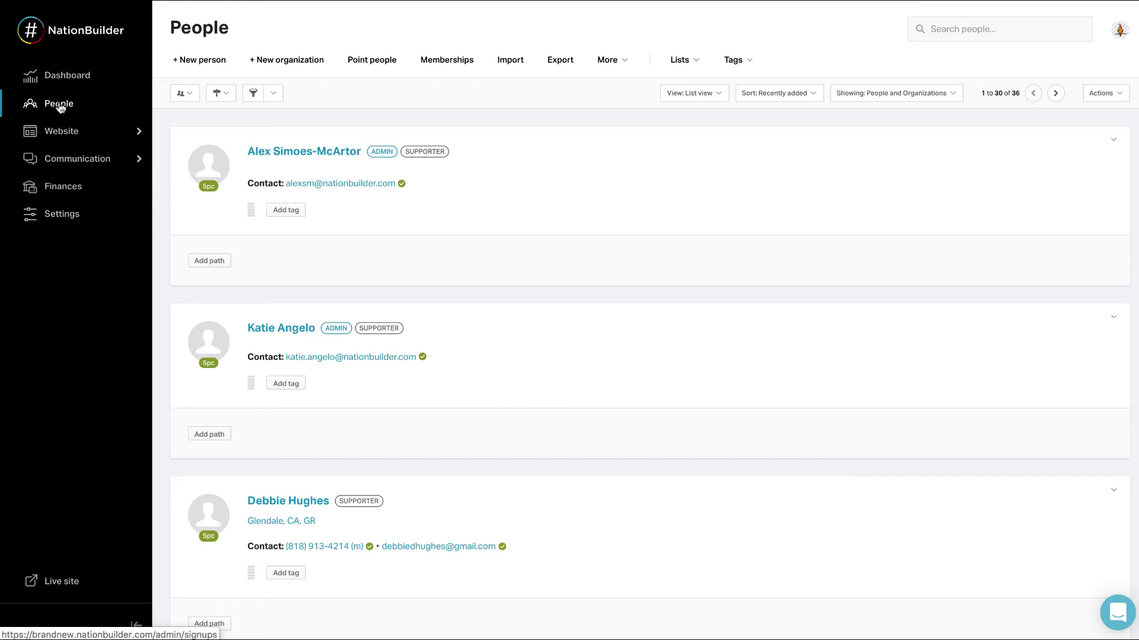
# - Download the Annual membership type's members as a CSV
pyautogui.click(448, 67)
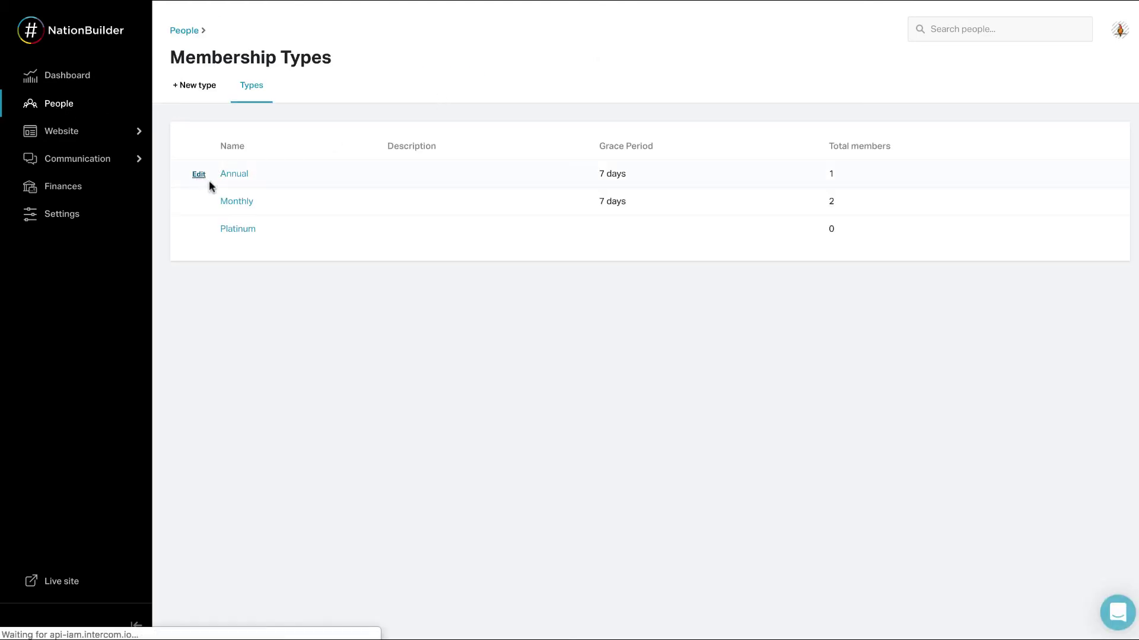
pyautogui.click(202, 175)
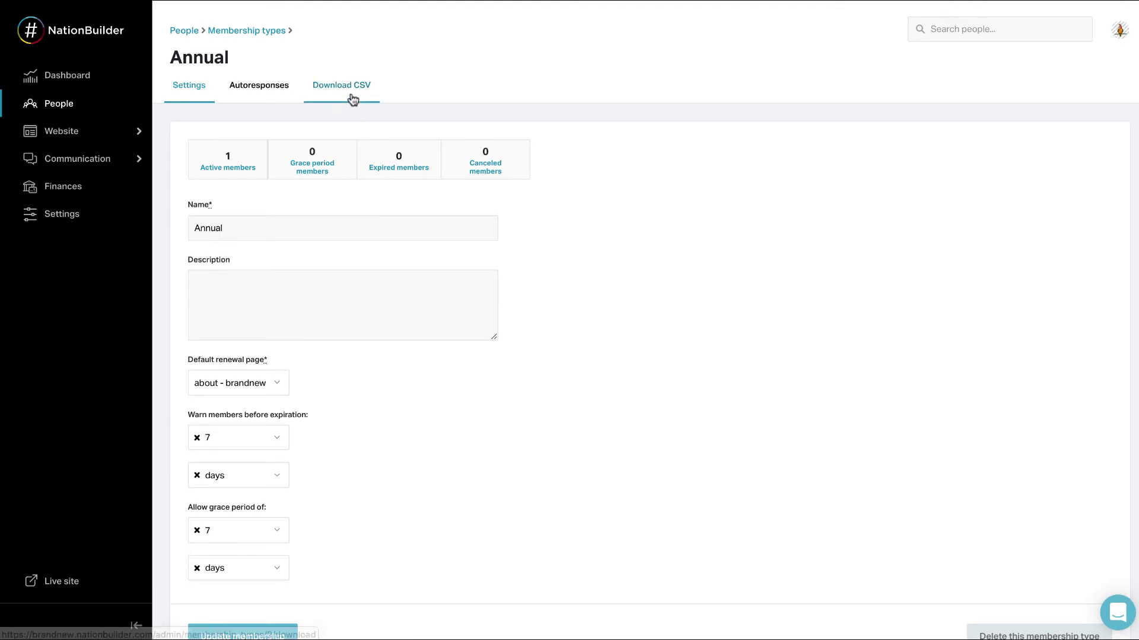
pyautogui.click(352, 99)
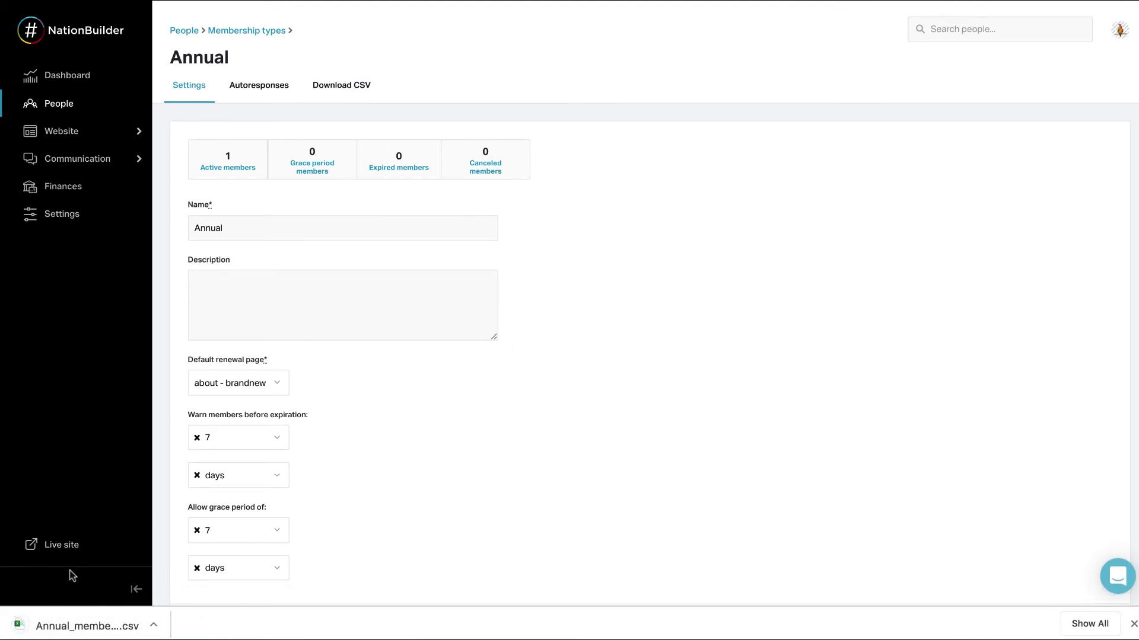